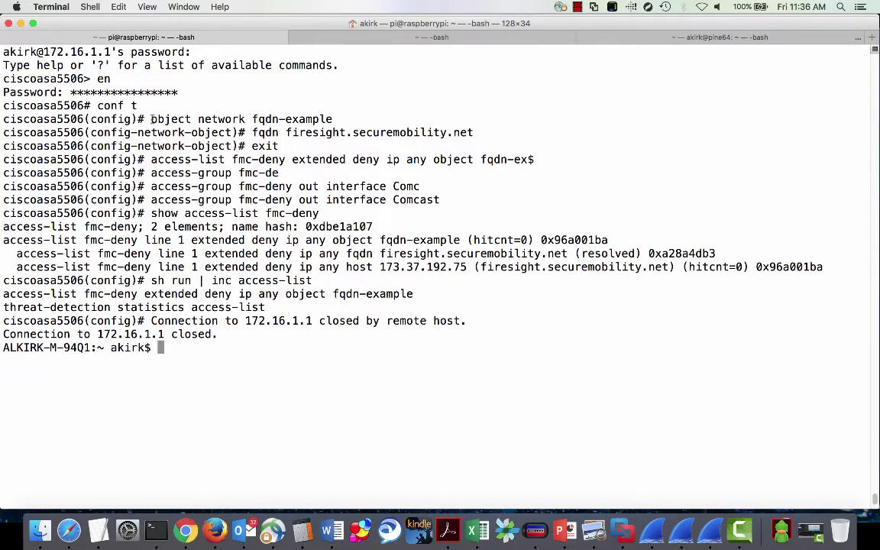
Examine the fqdn-example network object, its firesight.securemobility.net FQDN and the resolved host entry in the fmc-deny access list
drag(150, 119, 333, 120)
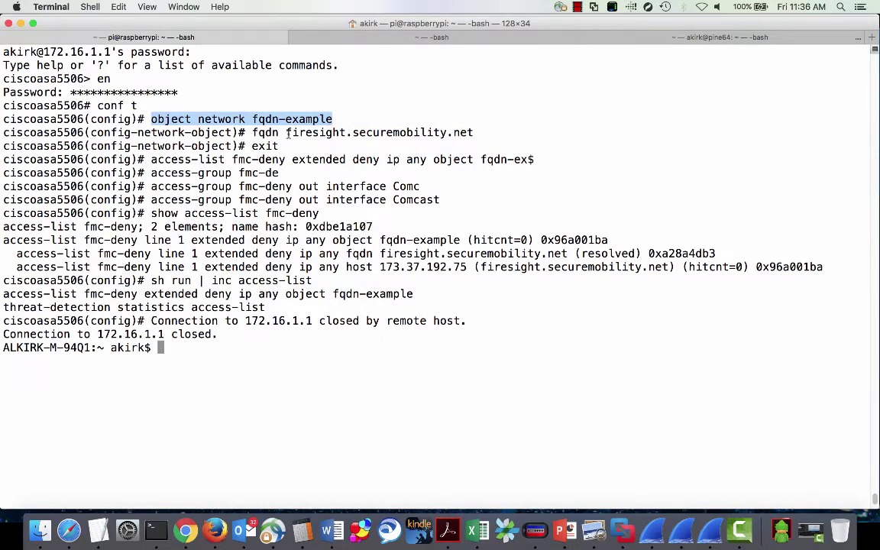
drag(285, 133, 472, 133)
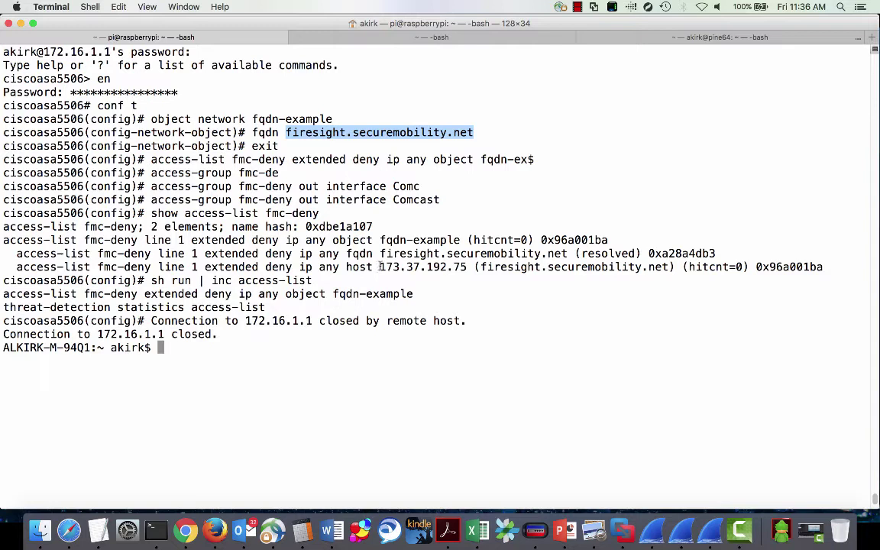
drag(379, 267, 676, 267)
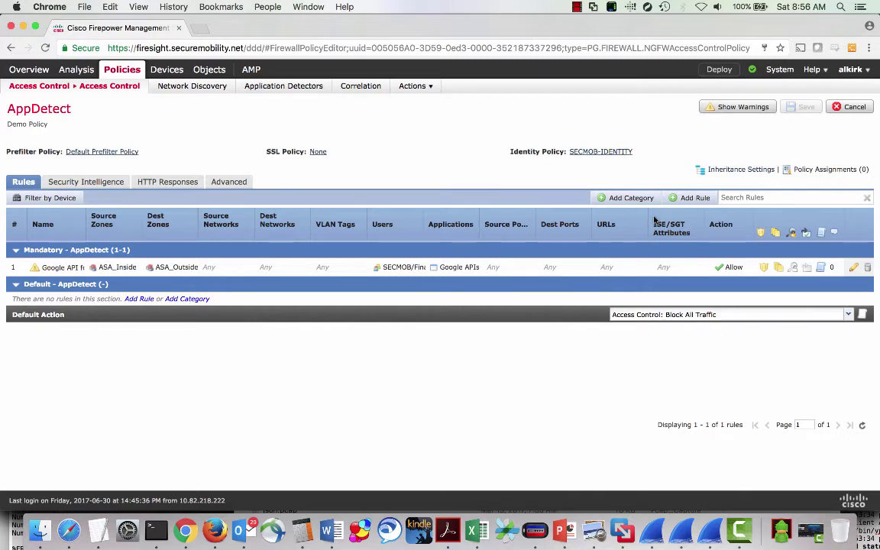
Start a new rule in the AppDetect access control policy and search its available applications for google
click(695, 199)
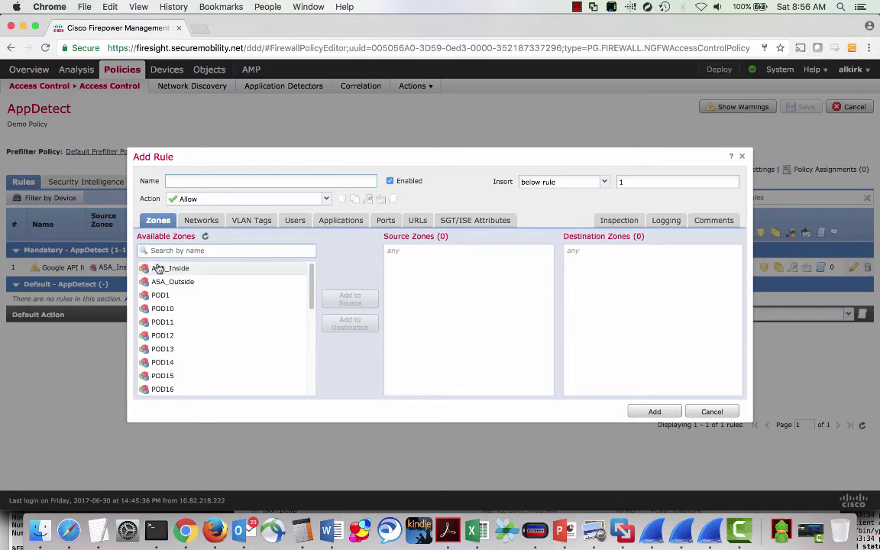
click(197, 223)
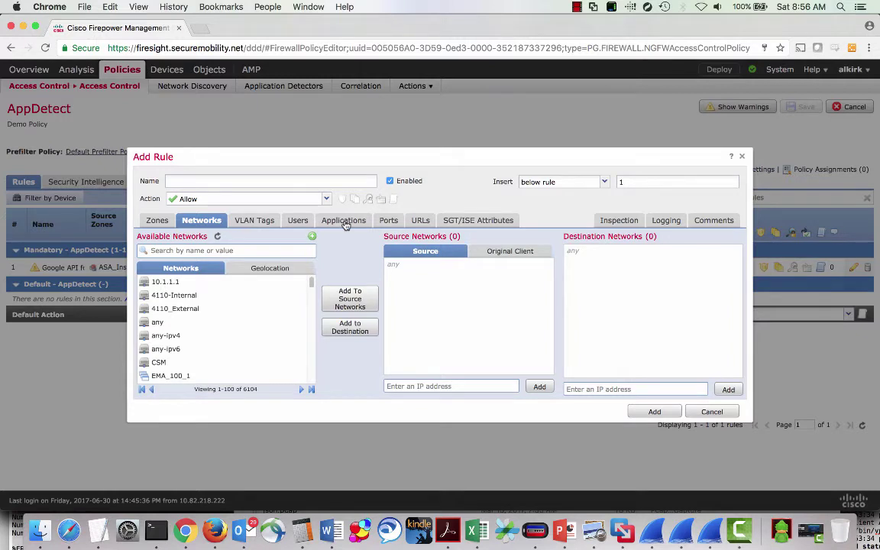
click(345, 223)
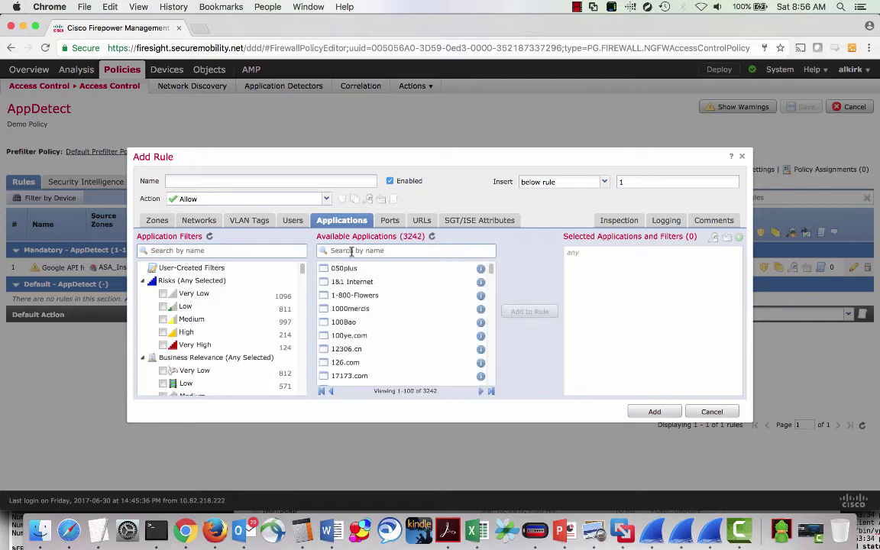
click(351, 251)
text(google)
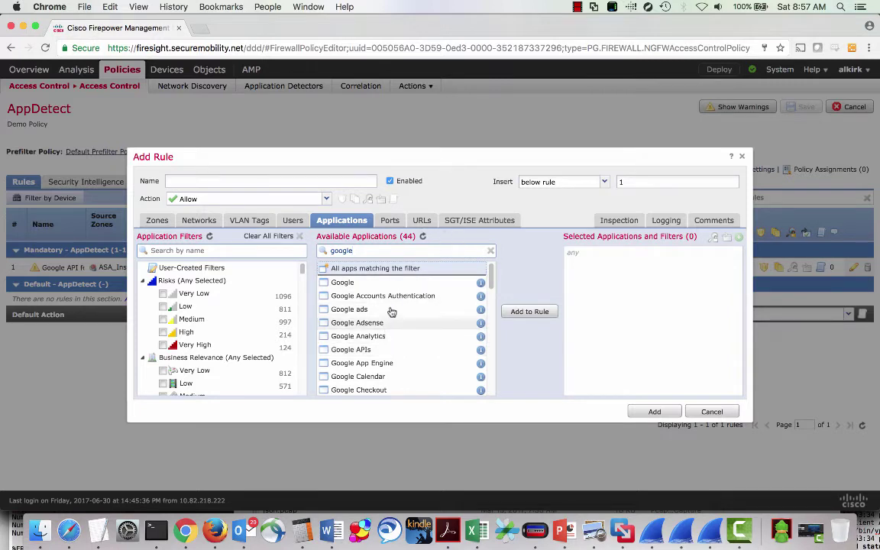
Change the application search to "salesfor" and add Salesforce.com to the rule
key(BackSpace)
key(BackSpace)
key(BackSpace)
key(BackSpace)
key(BackSpace)
key(BackSpace)
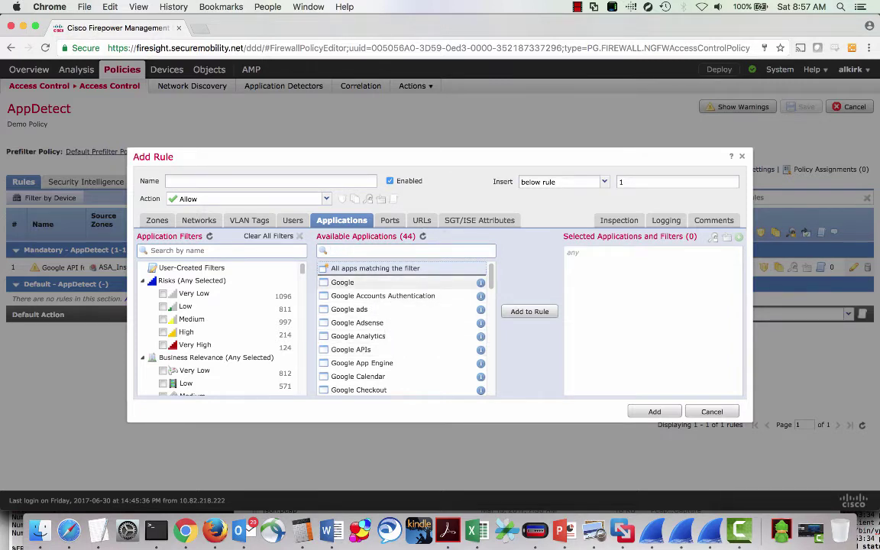
text(salef)
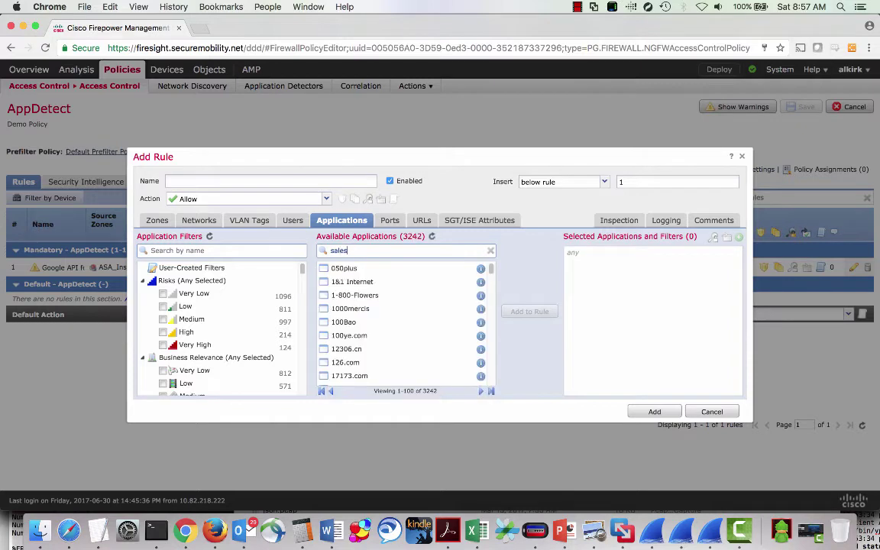
key(BackSpace)
text(sfor)
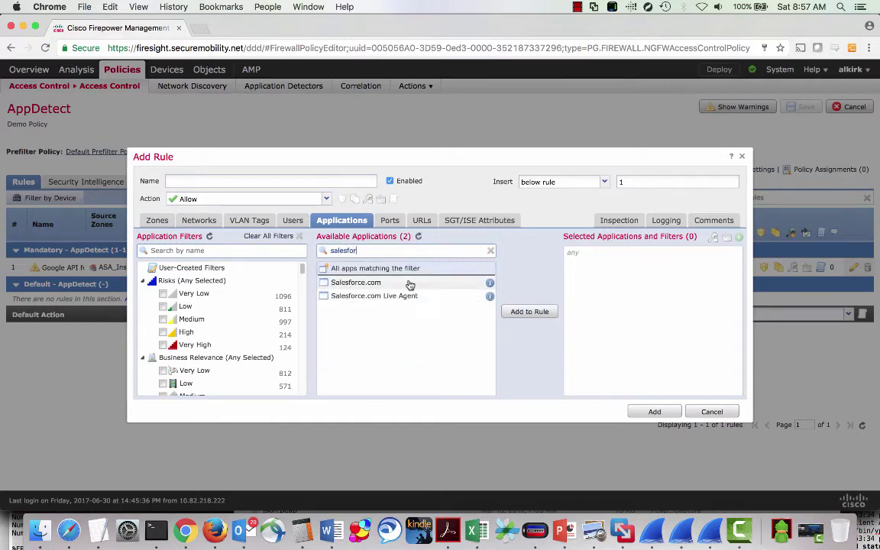
click(385, 282)
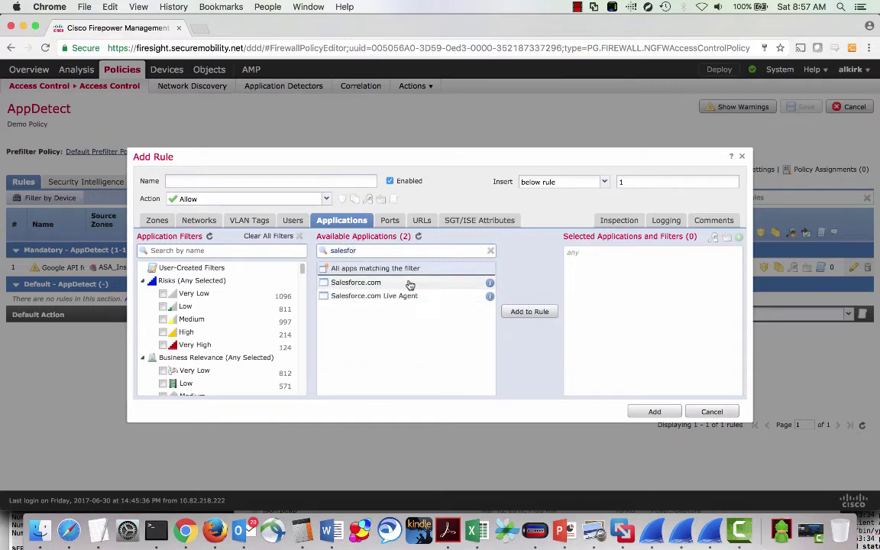
click(529, 313)
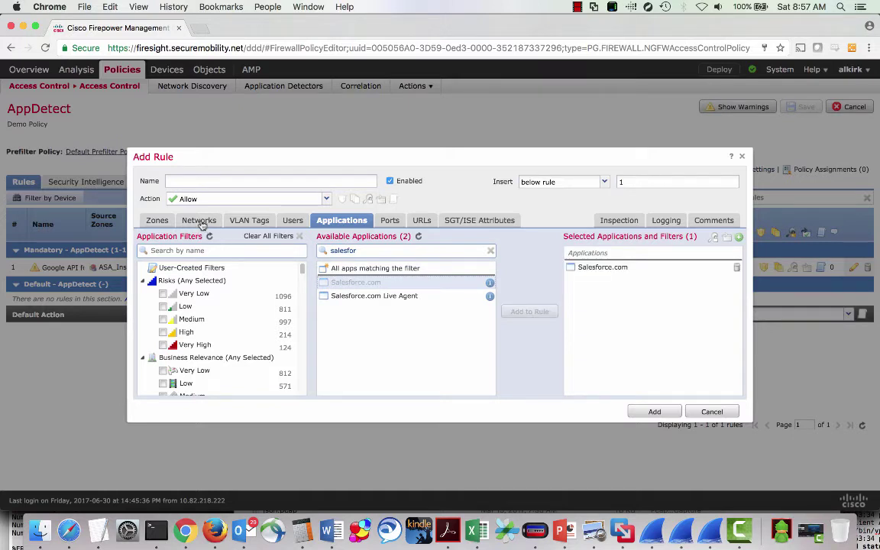
Find the Sales group in the SECMOB realm and add it to the rule's selected users
click(295, 221)
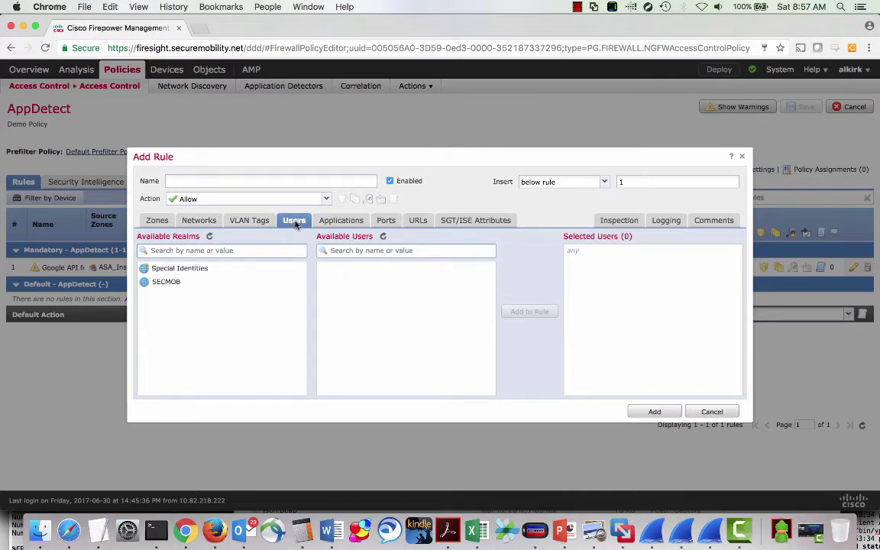
click(169, 285)
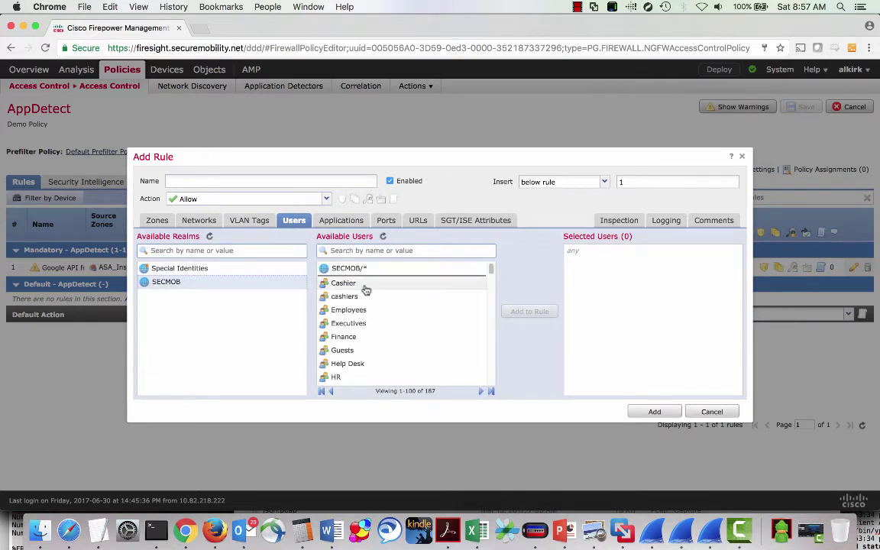
click(387, 252)
text(sales)
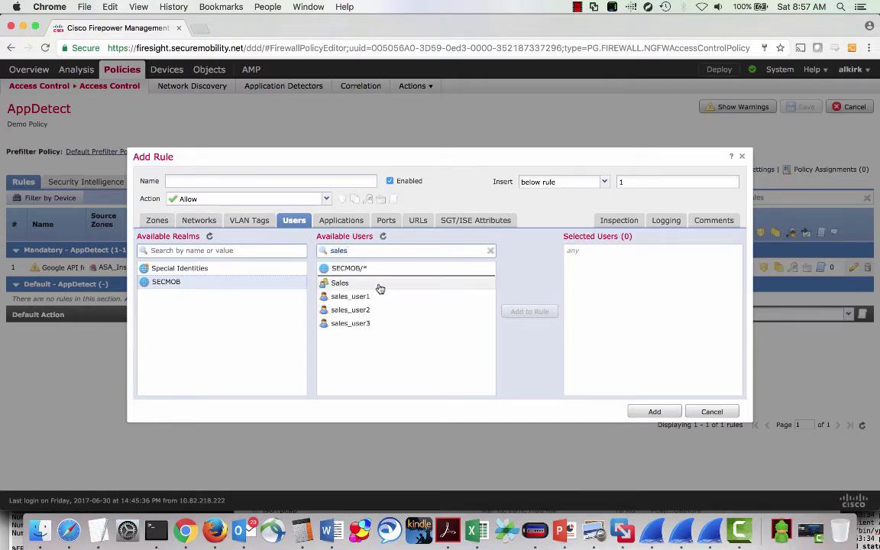
click(379, 286)
click(529, 311)
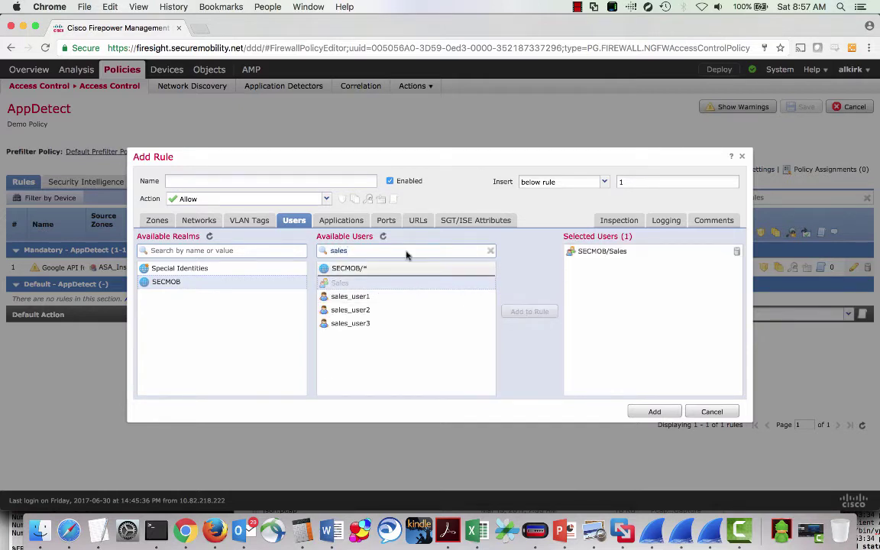
Review the rule's selected applications, its available actions, and the intrusion and file policy choices for inspection
click(342, 220)
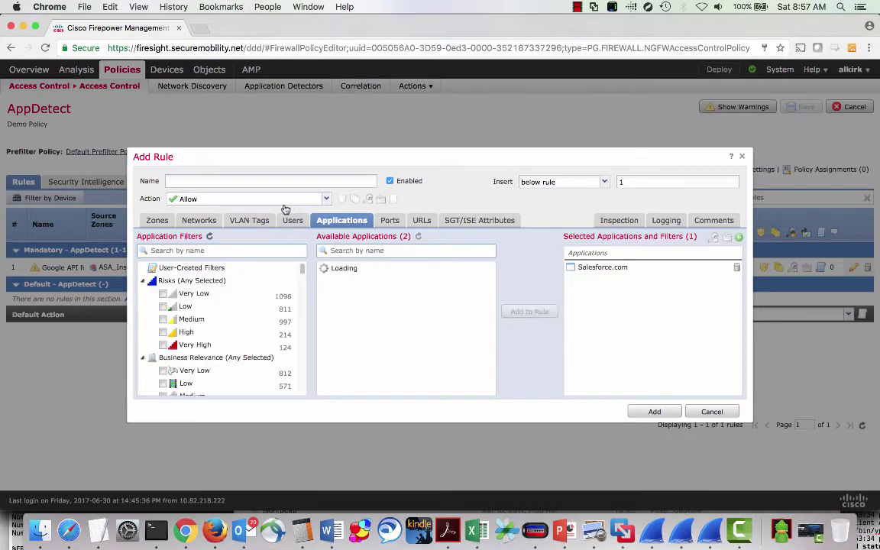
click(291, 201)
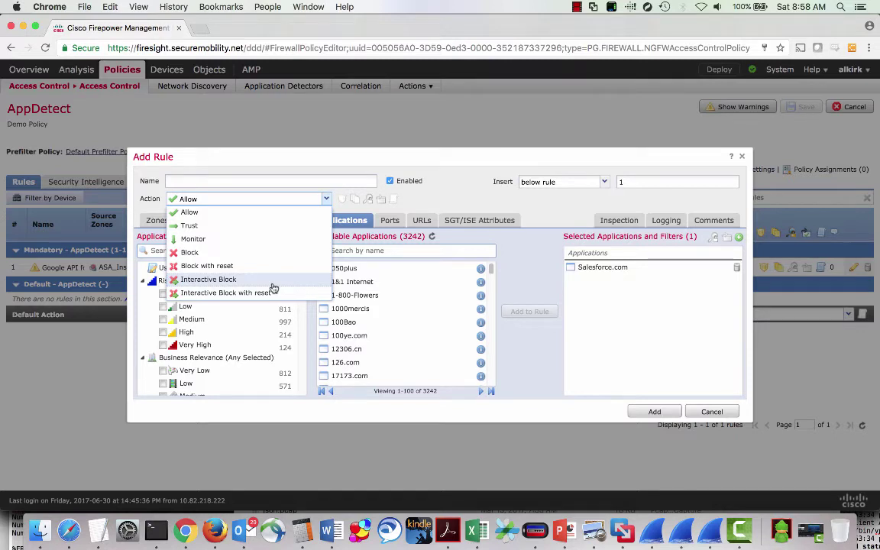
click(321, 198)
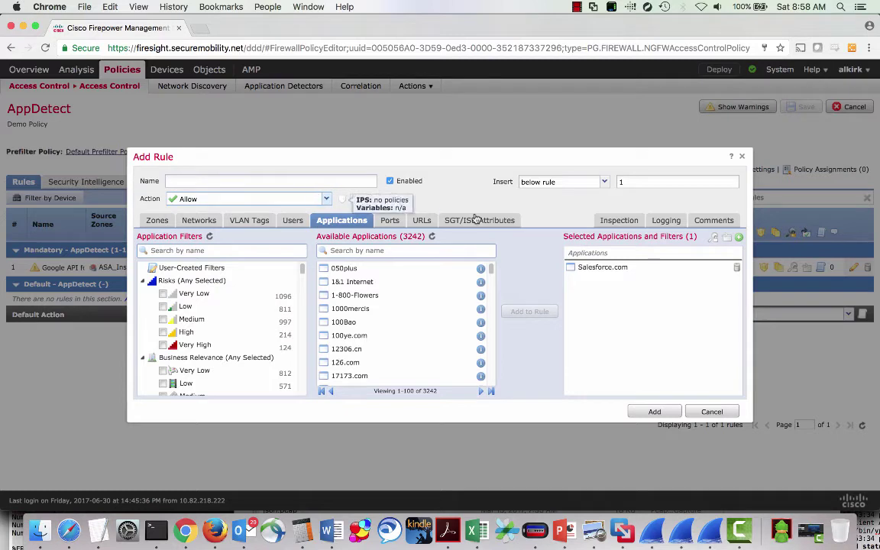
click(617, 222)
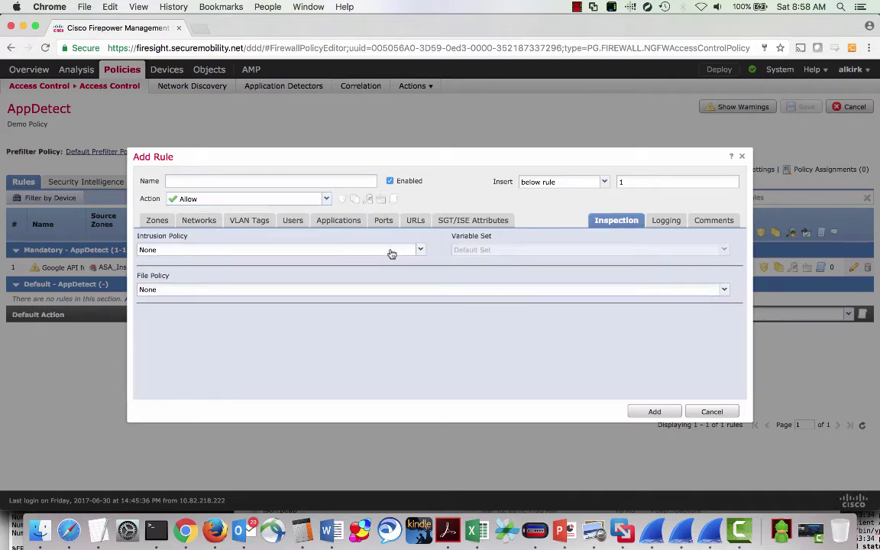
click(392, 252)
click(390, 251)
click(391, 292)
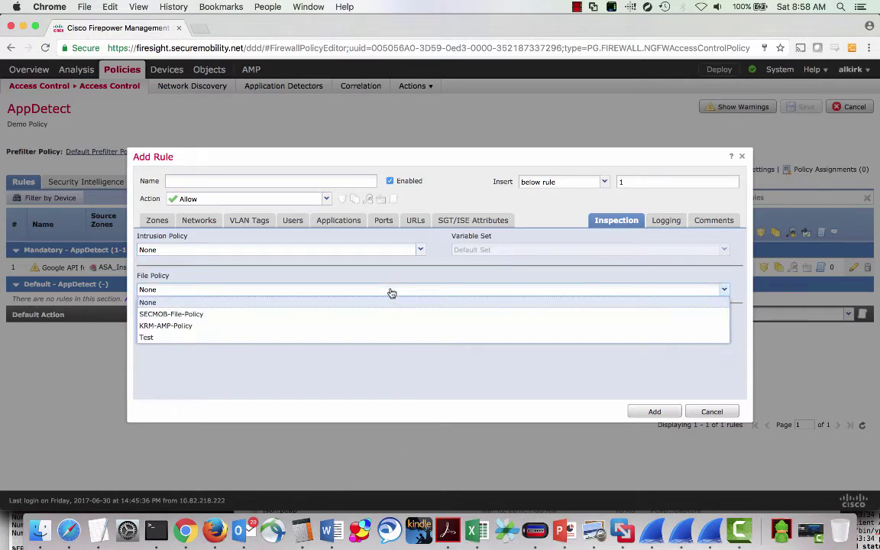
click(392, 293)
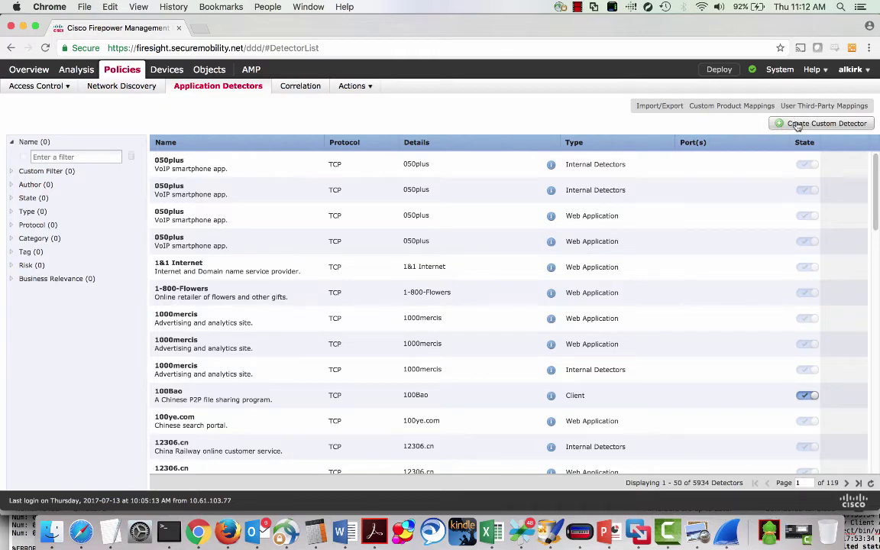
Start a custom application detector named Firesight with the description FMC
click(797, 125)
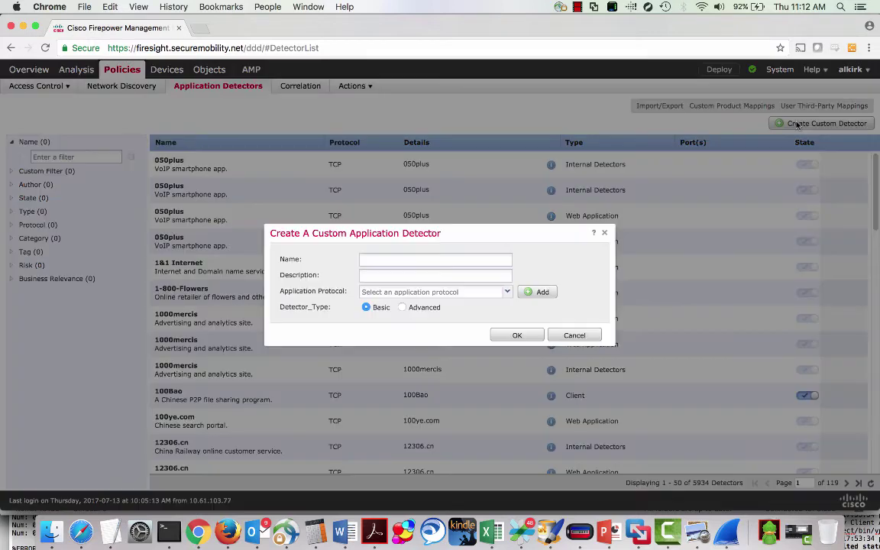
click(412, 261)
text(Firesight)
key(Tab)
text(FMC)
Define a new application named Firesight with description FMC, business relevance Very Low and risk Very High
click(540, 292)
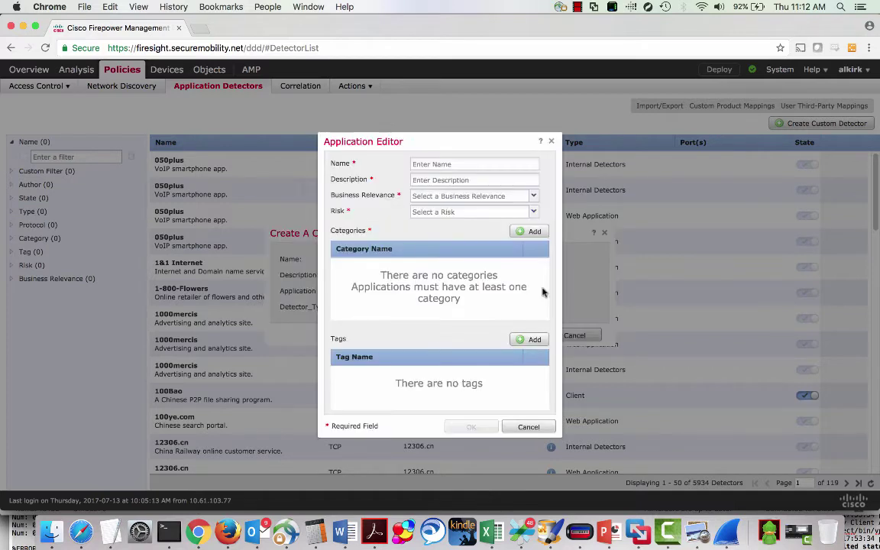
click(483, 164)
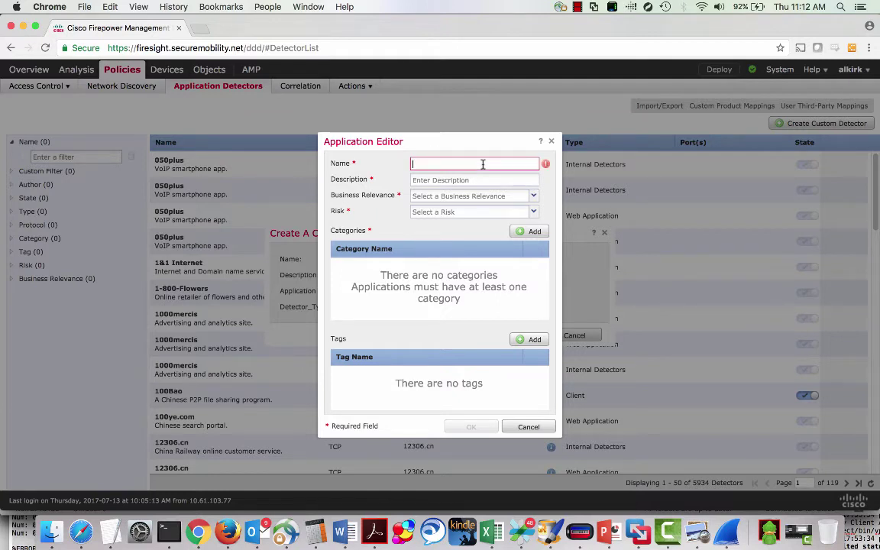
text(Firesight)
key(Tab)
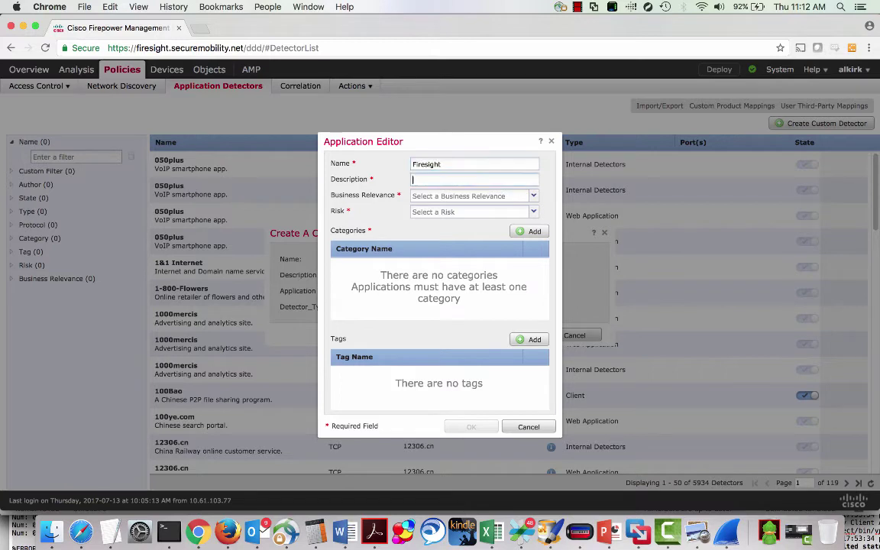
text(FMC)
click(534, 197)
click(508, 210)
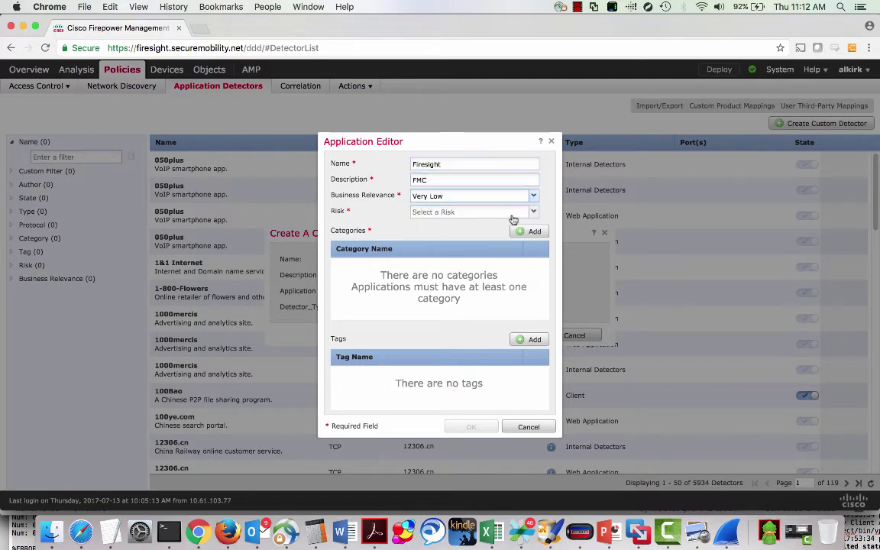
click(516, 216)
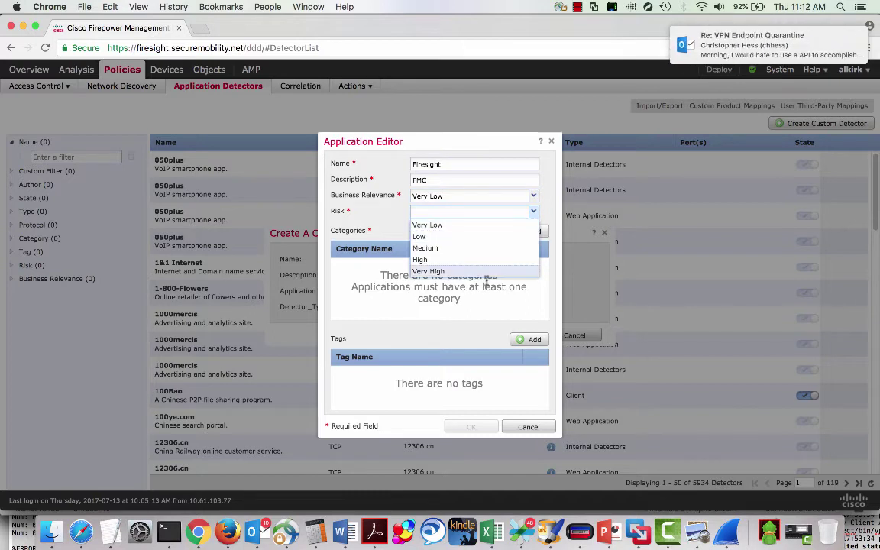
click(493, 271)
Assign the network utilities category to the Firesight application and save it
drag(486, 275, 526, 233)
click(526, 232)
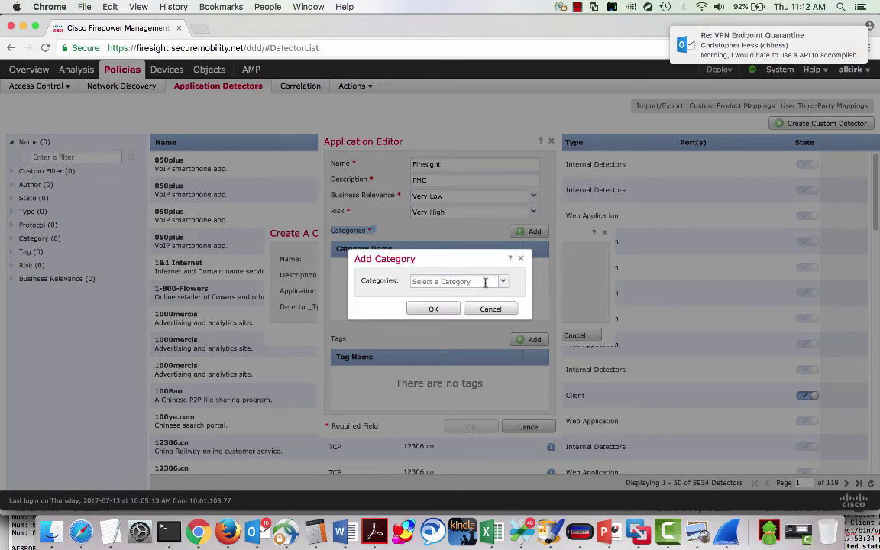
click(502, 281)
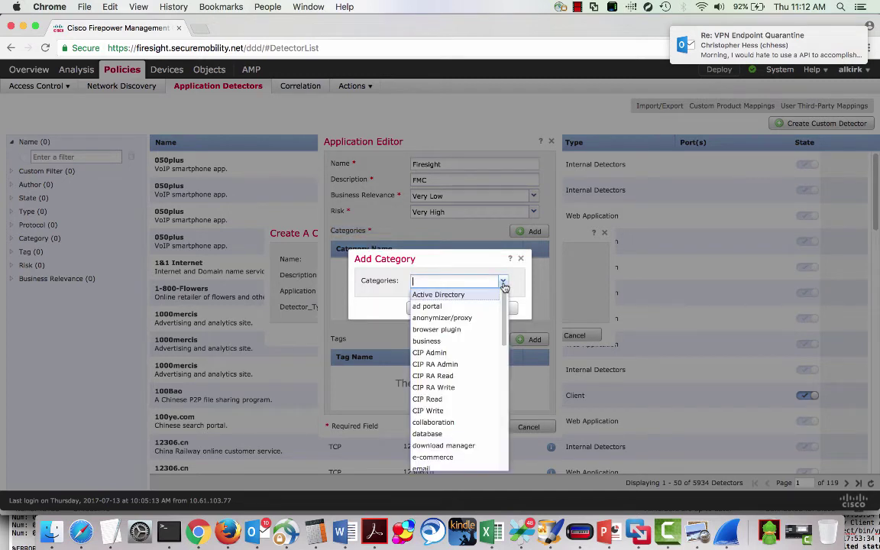
scroll(459, 374, down, 6)
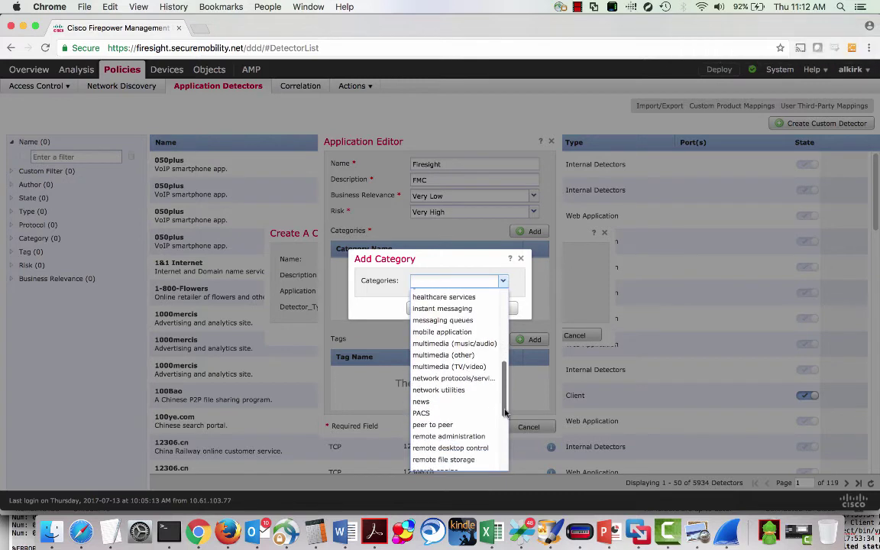
click(450, 389)
click(420, 307)
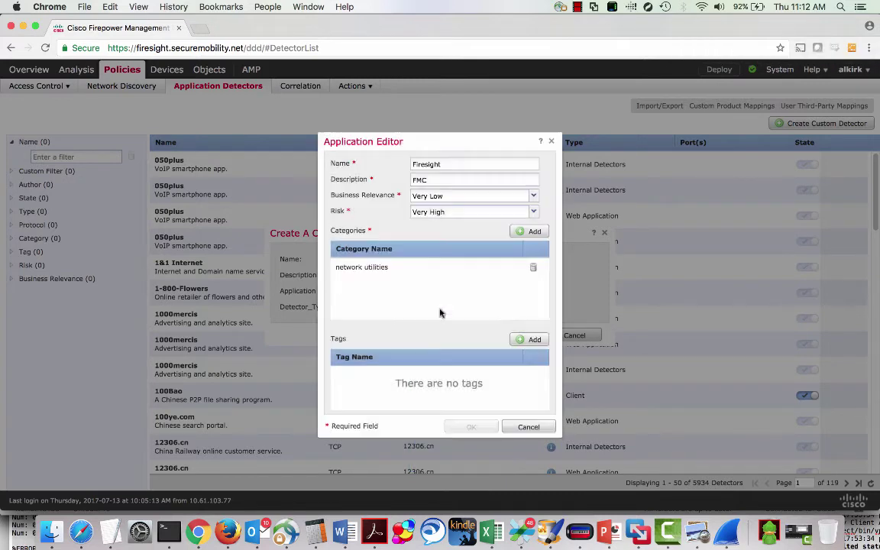
click(473, 427)
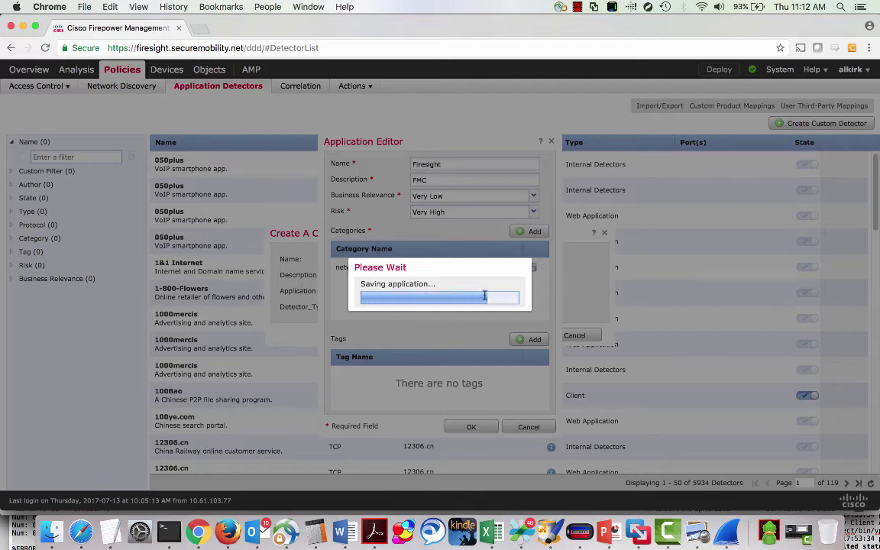
Assign the user-created Firesight application protocol to the new detector and create it with the Basic detector type
click(506, 292)
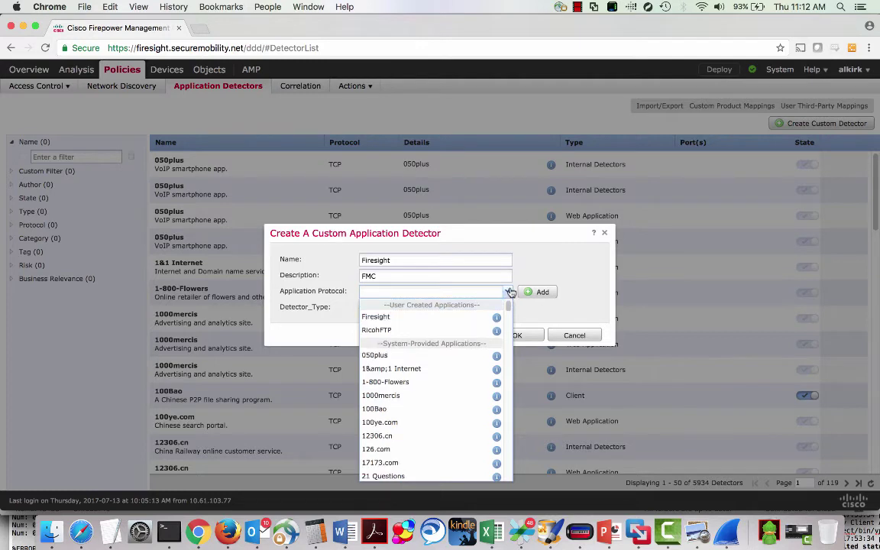
click(509, 291)
click(507, 291)
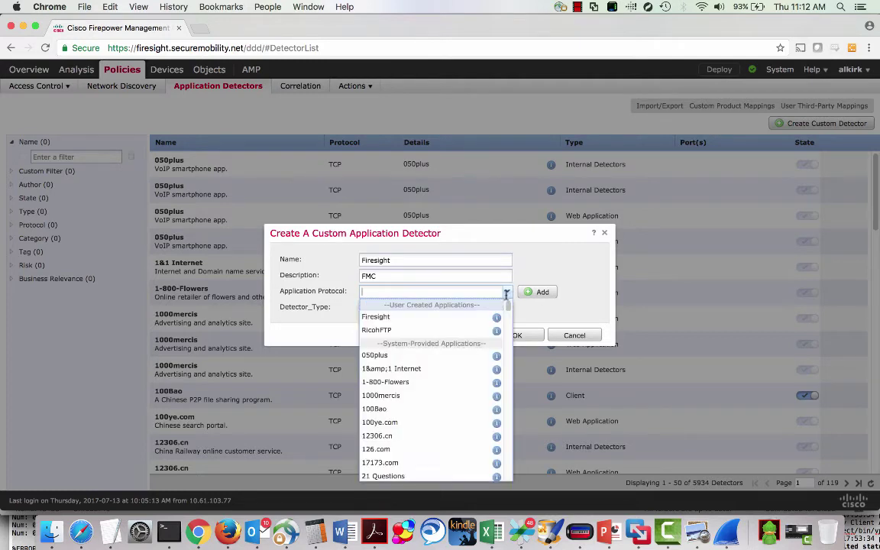
click(382, 314)
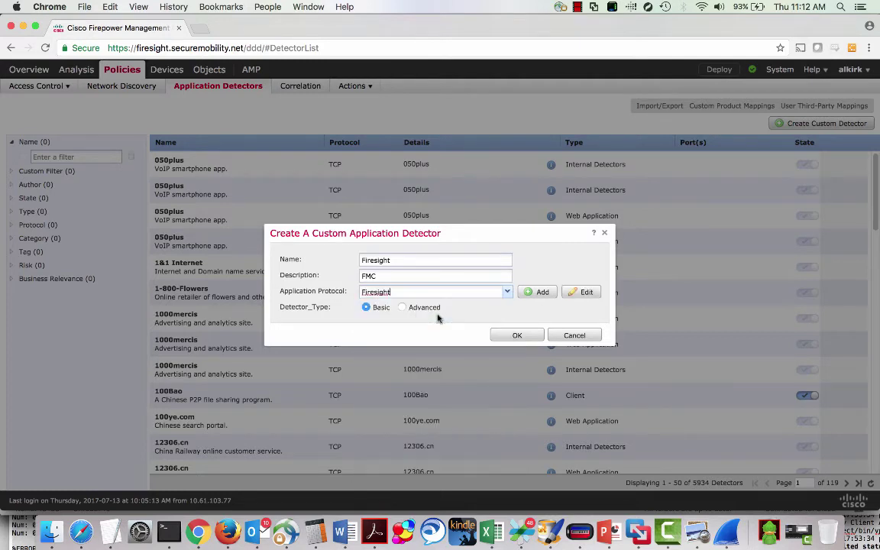
click(518, 335)
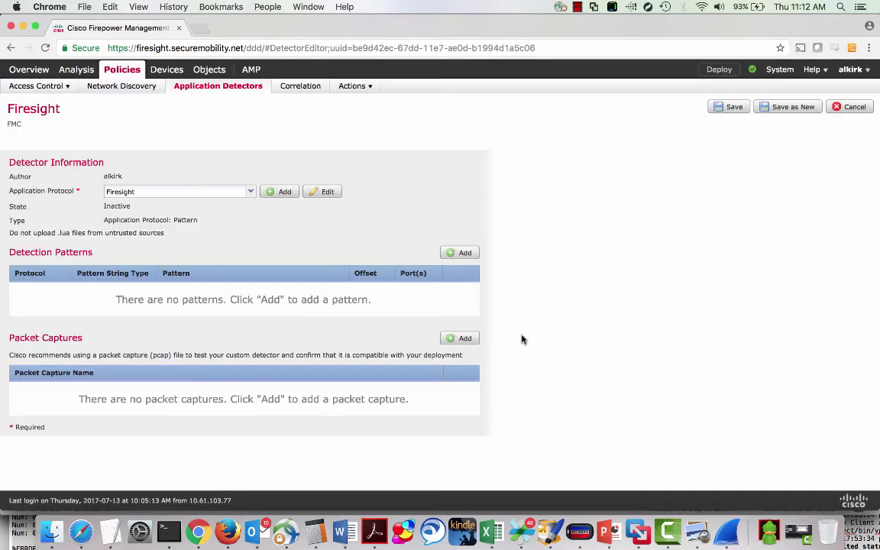
Add an SSL detection pattern of type SSL Host matching firesight.securemobility.net to the Firesight detector
click(455, 253)
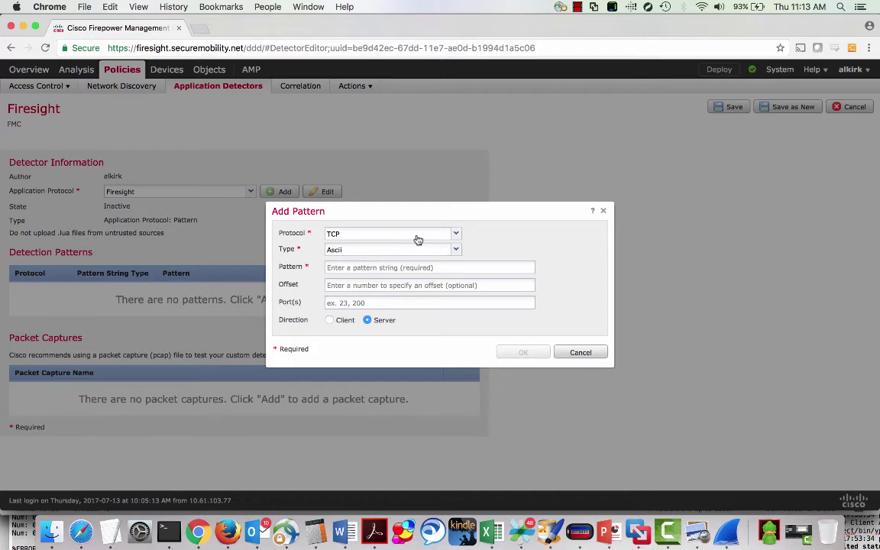
click(418, 239)
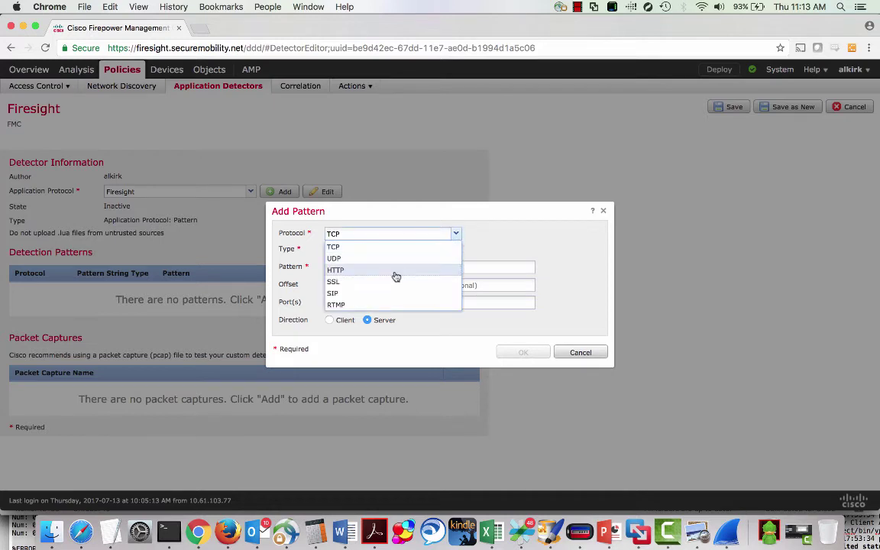
click(386, 283)
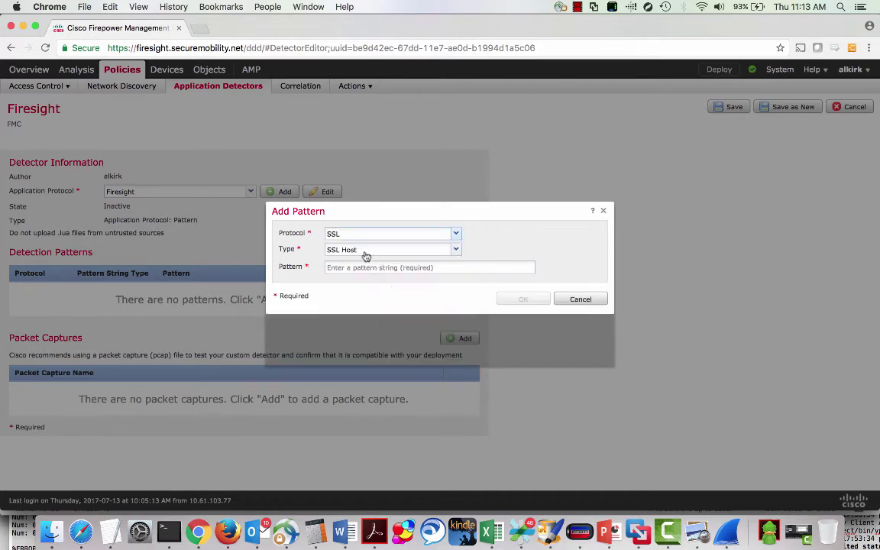
click(365, 252)
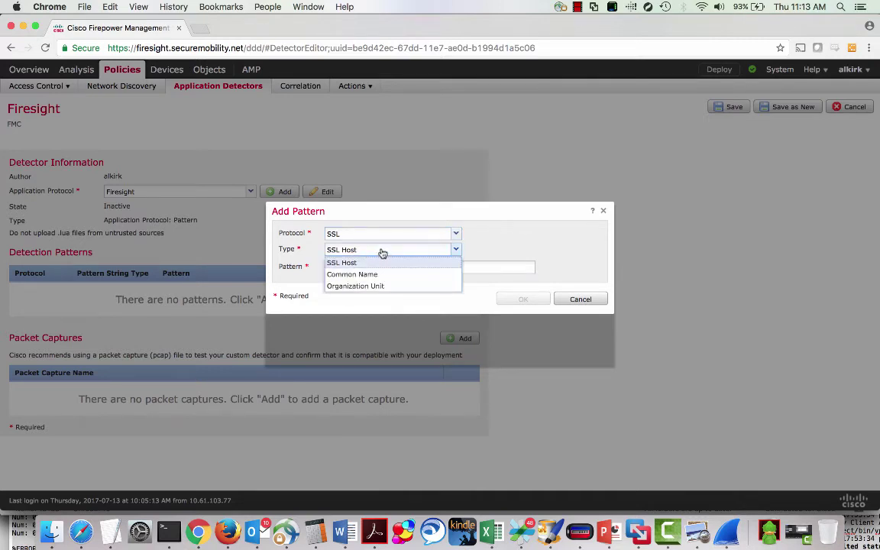
click(383, 253)
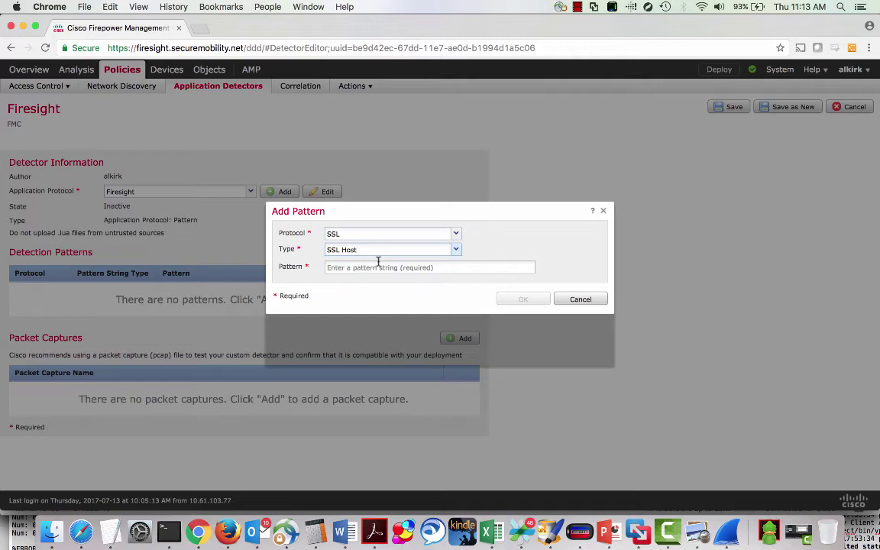
click(379, 266)
text(firesight.)
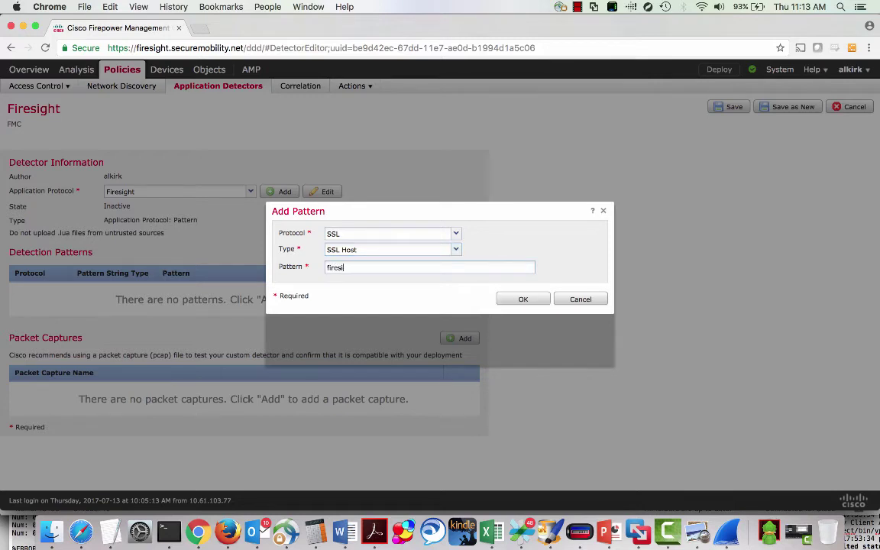
text(securemobility.net)
click(520, 301)
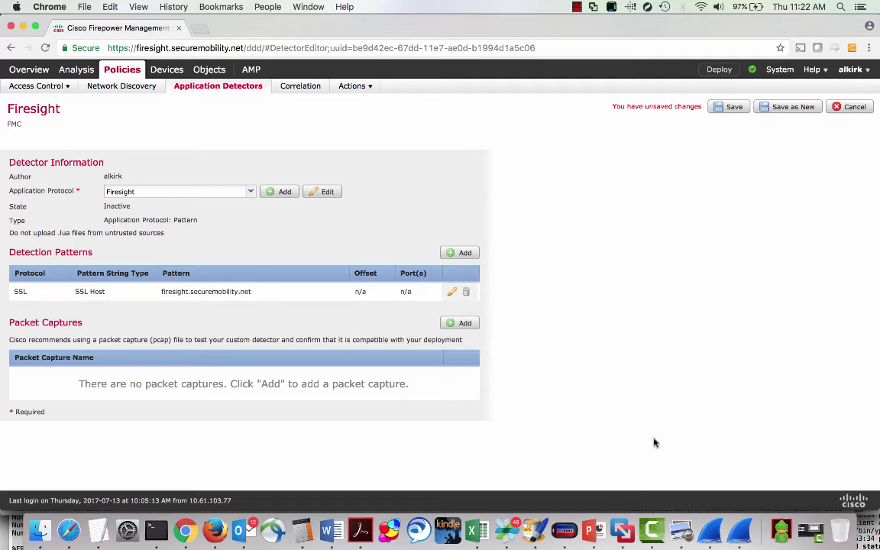
Switch to Wireshark, examine the server name in firesight.pcap, and check the capture interfaces and capture filter options
key(super+Tab)
key(super+Tab)
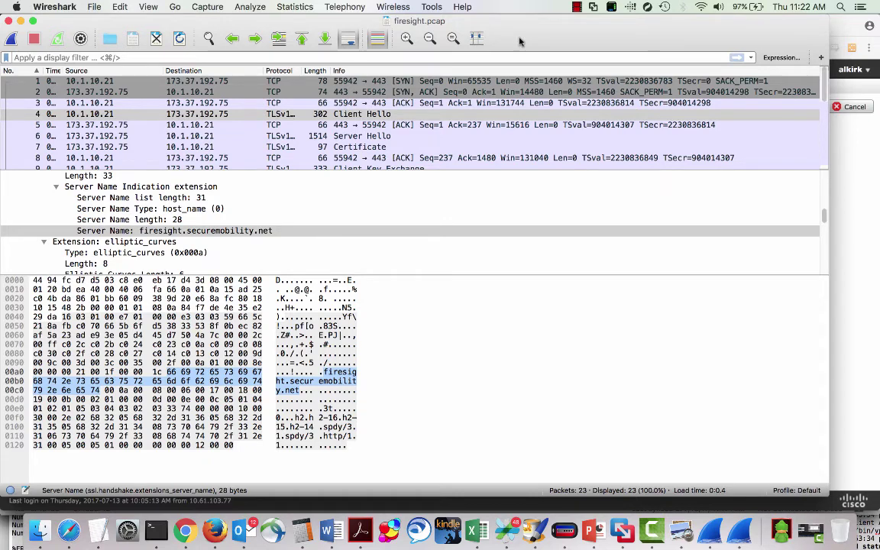
click(196, 7)
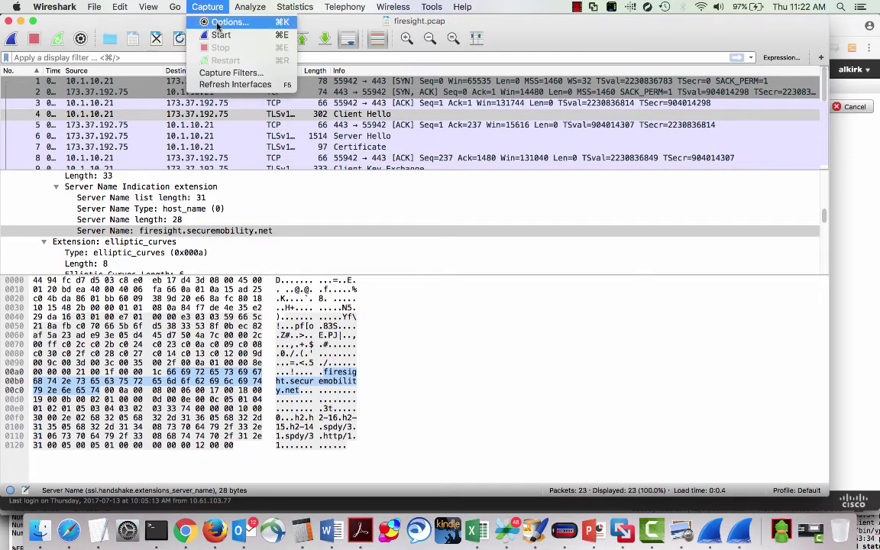
click(218, 27)
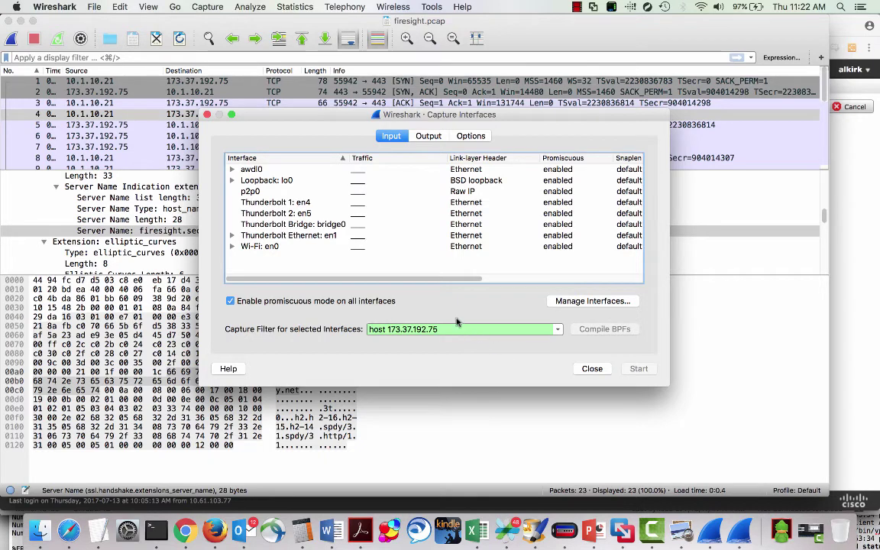
click(592, 368)
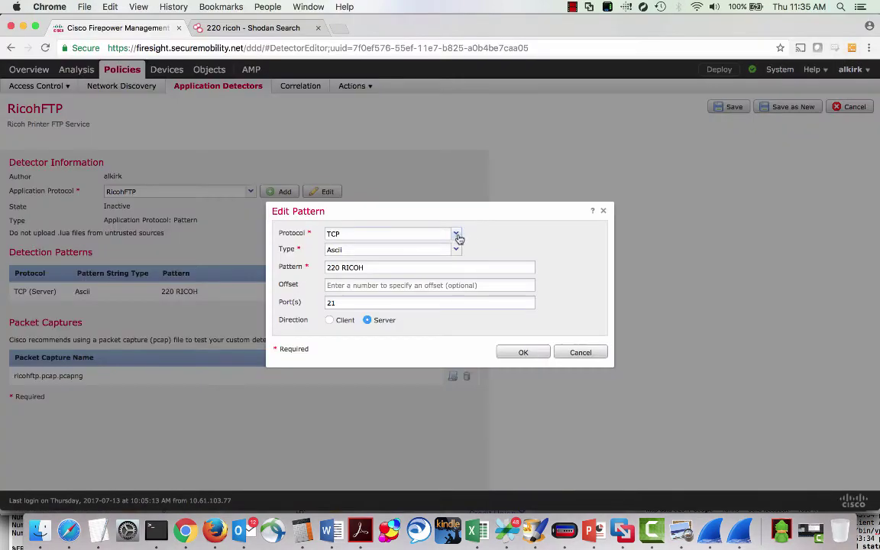
Review the RicohFTP pattern's protocol and type choices and compare its pattern with the FTP response in the ricohftp capture in Wireshark
click(457, 235)
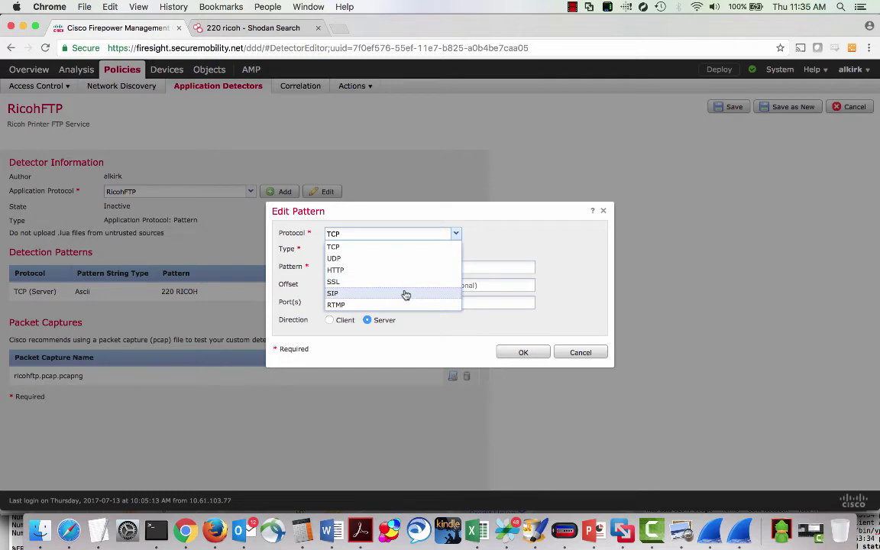
key(super+Tab)
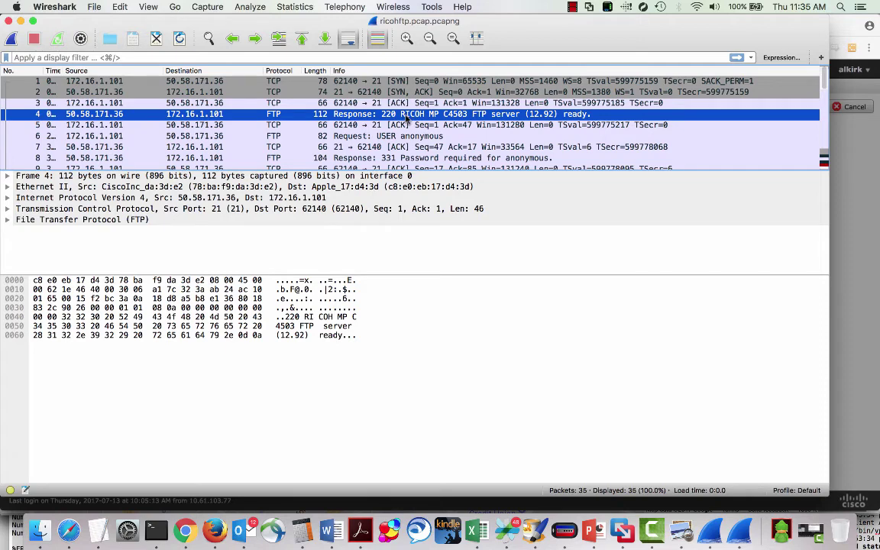
key(super+Tab)
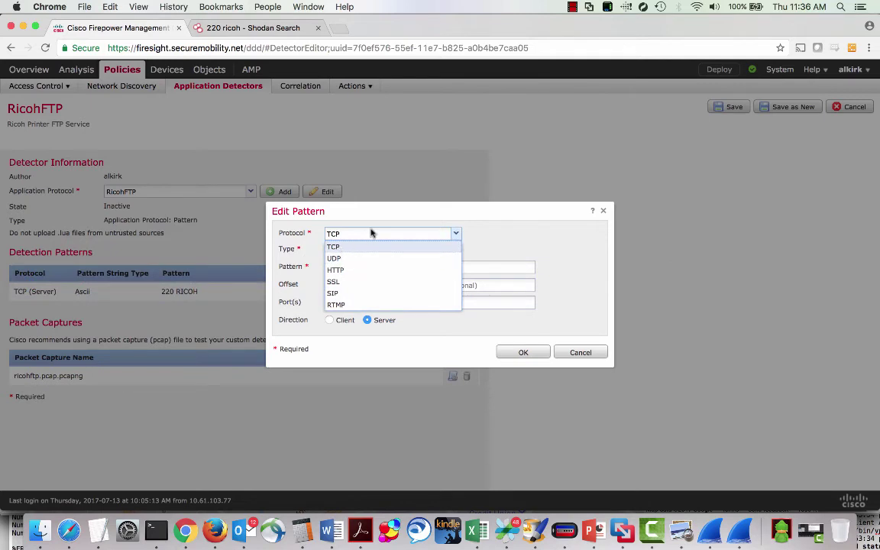
click(381, 246)
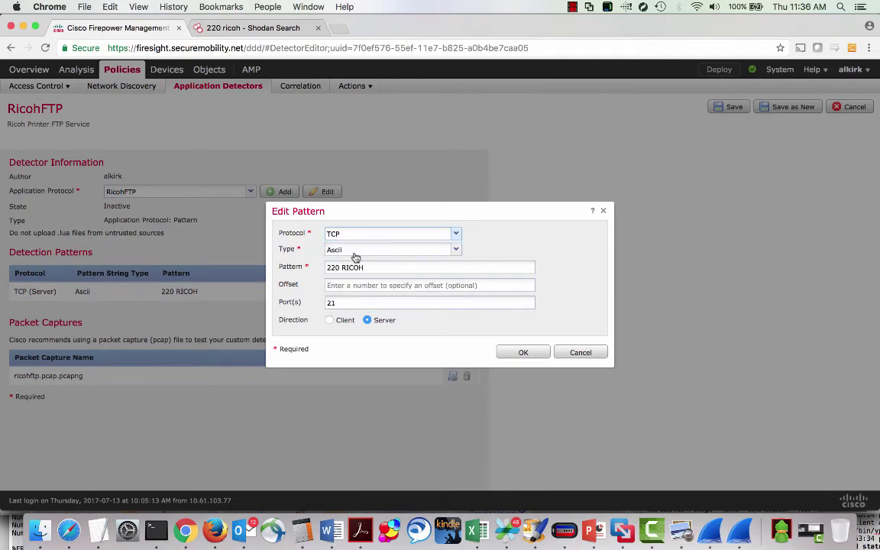
click(355, 252)
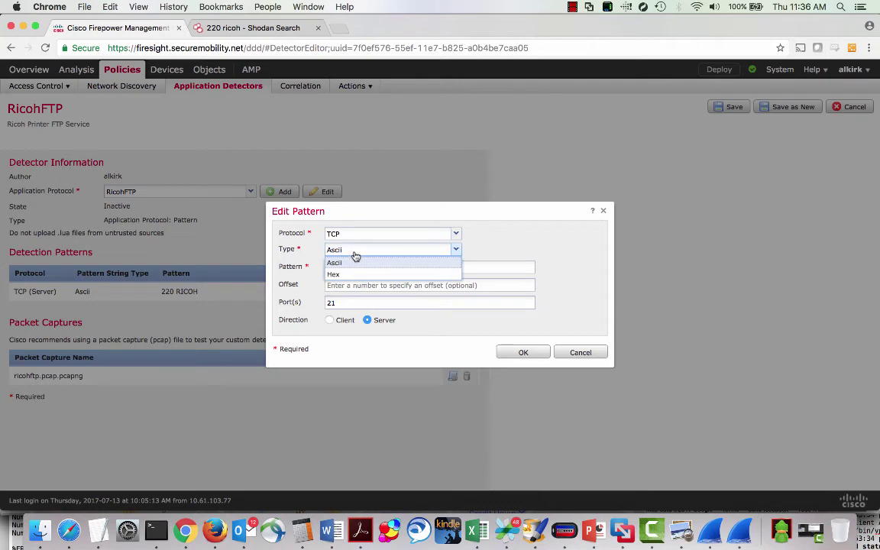
click(355, 256)
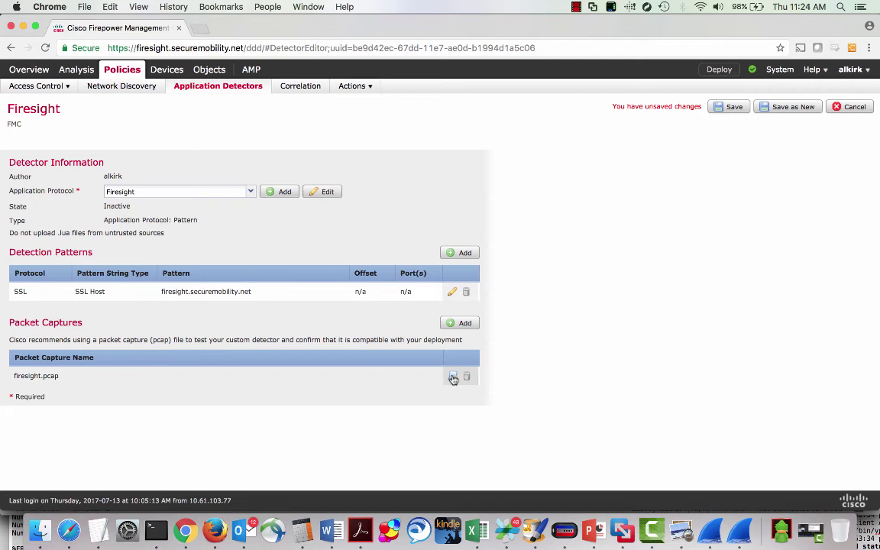
Test the Firesight detector against the firesight.pcap packet capture and dismiss the result
click(452, 377)
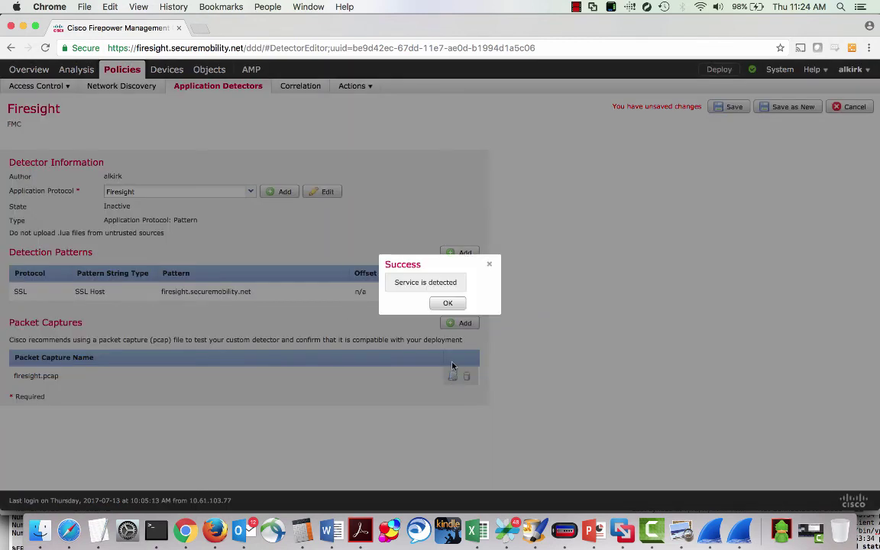
click(449, 304)
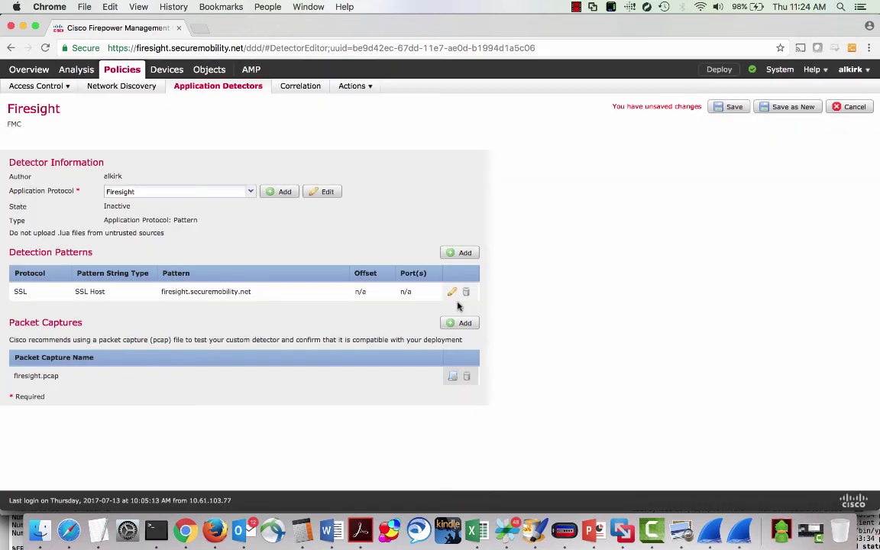
Switch to Wireshark and examine the TCP checksum field of the first packet in tcp-checksum-demo.pcap
key(super+alt+2)
key(super+Tab)
key(super+Tab)
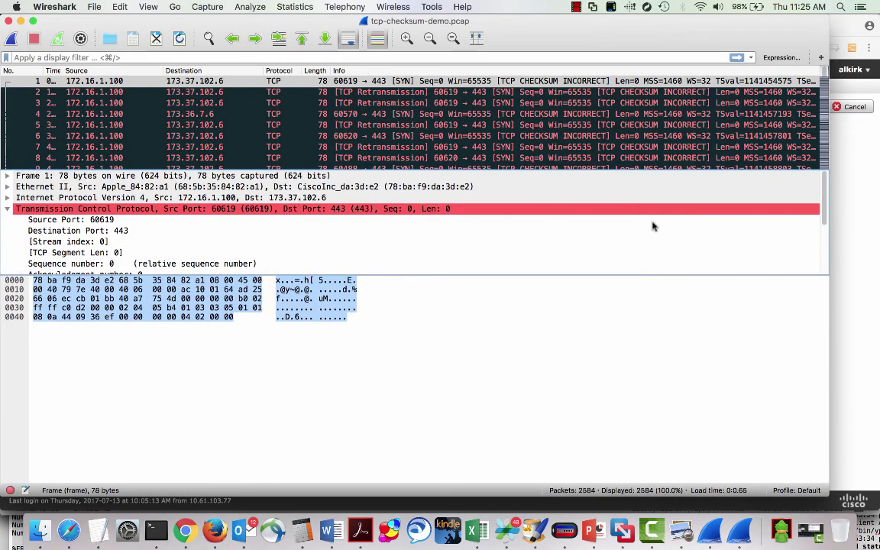
drag(825, 197, 827, 231)
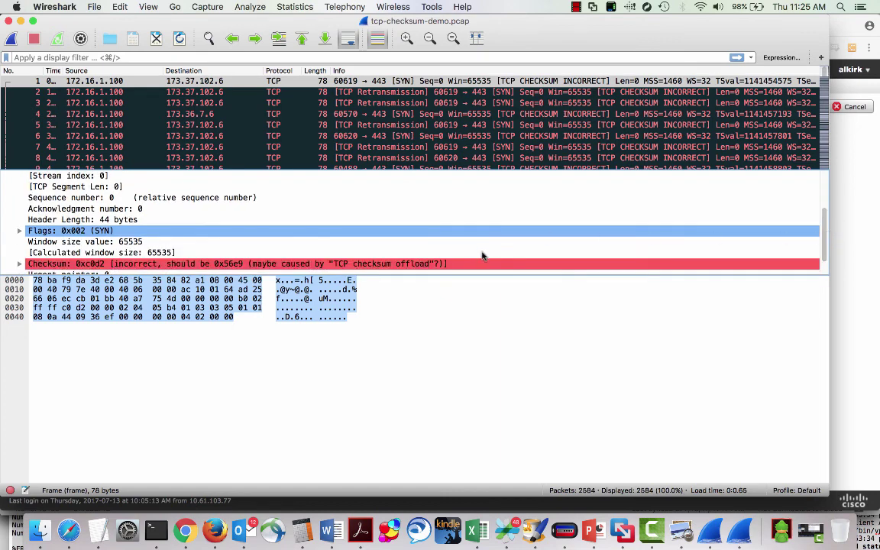
click(447, 263)
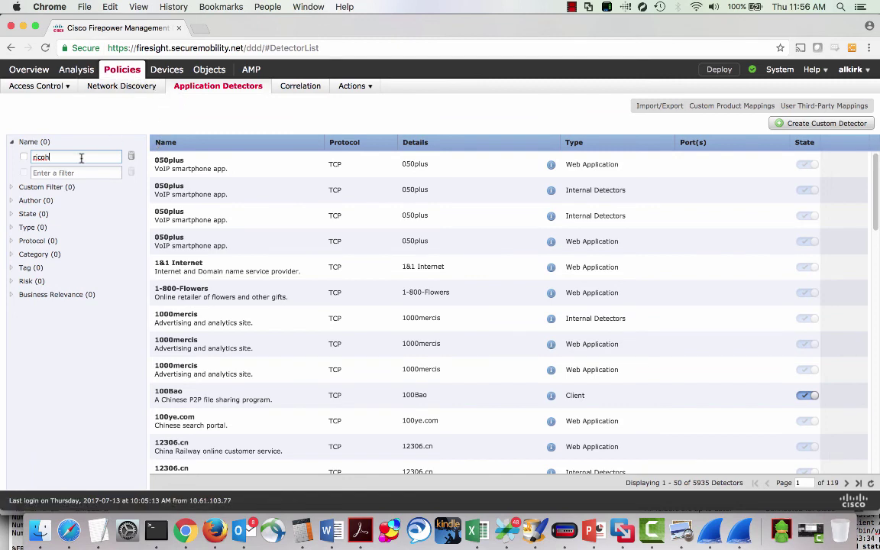
Filter the application detectors by the name ricoh and activate the RicohFTP detector
key(Return)
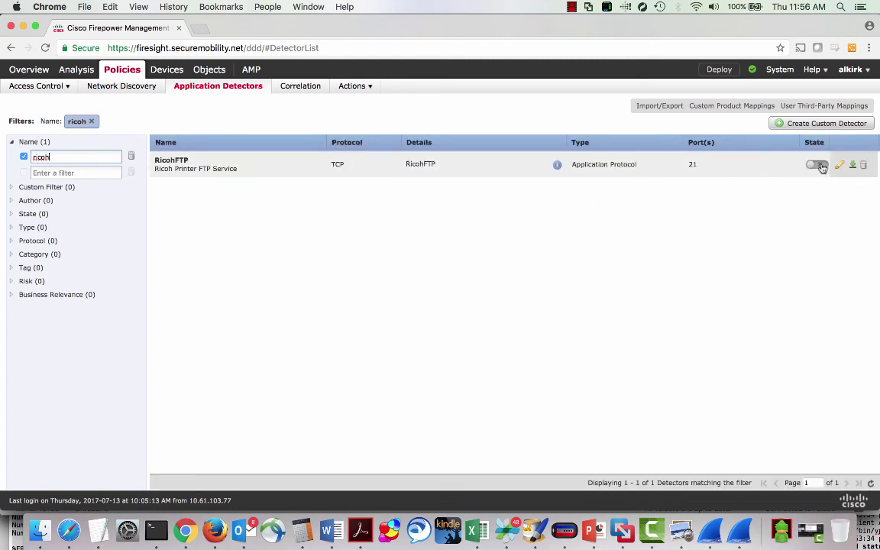
click(817, 165)
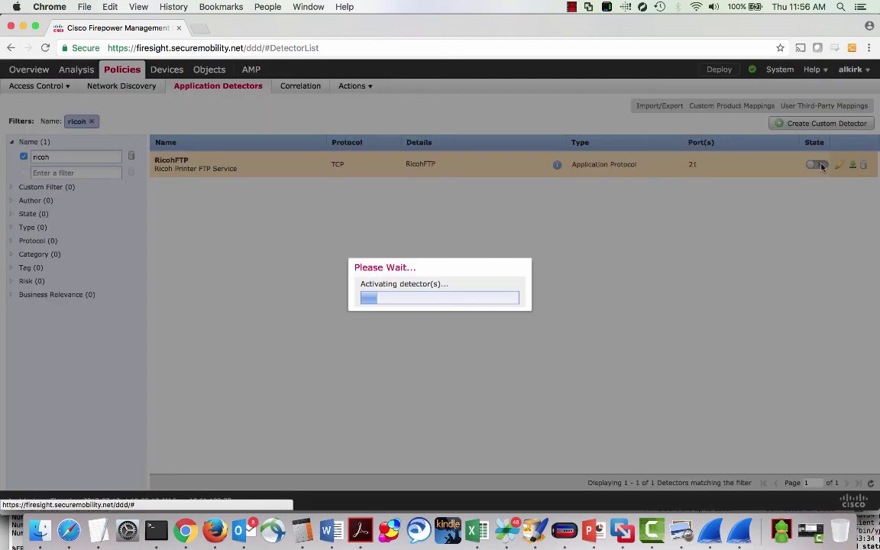